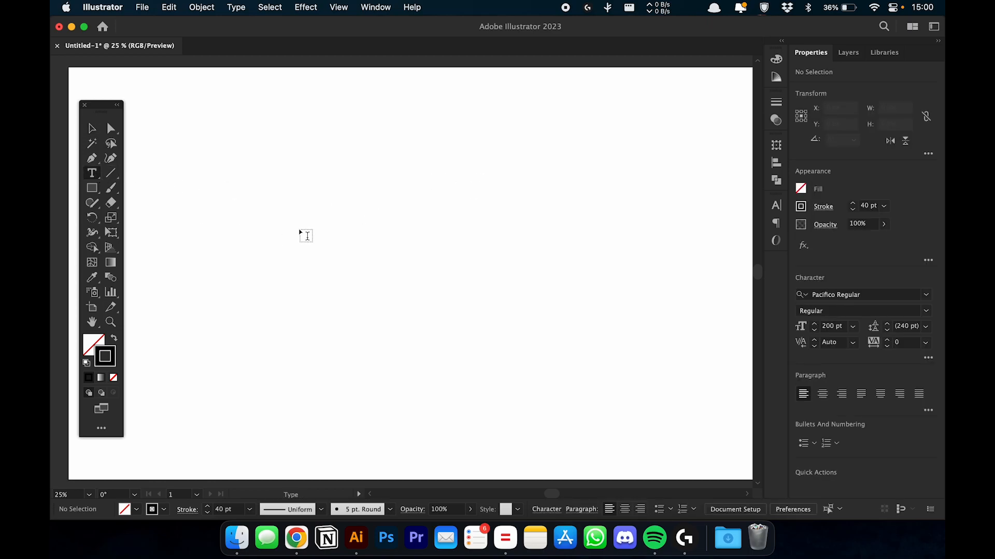
left_click(135, 11)
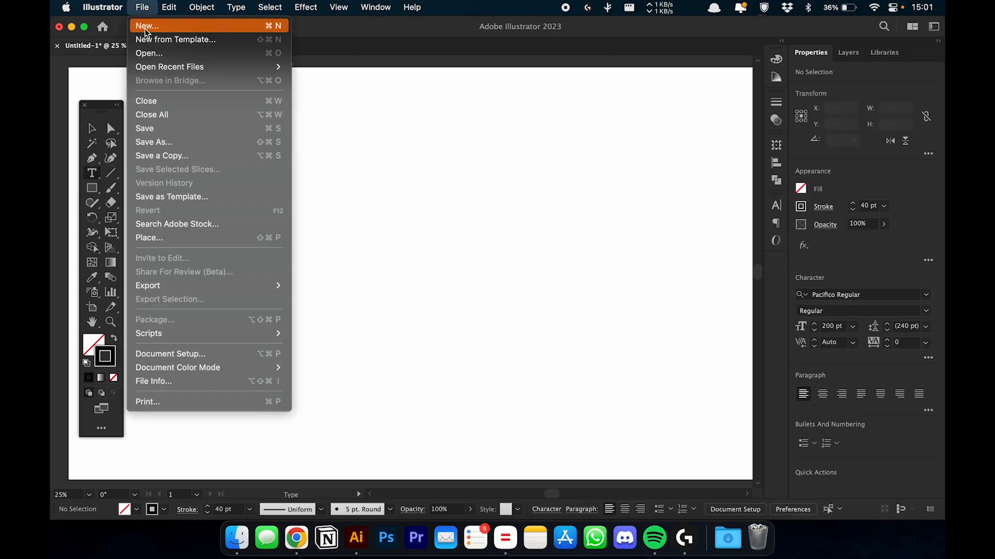
left_click(145, 29)
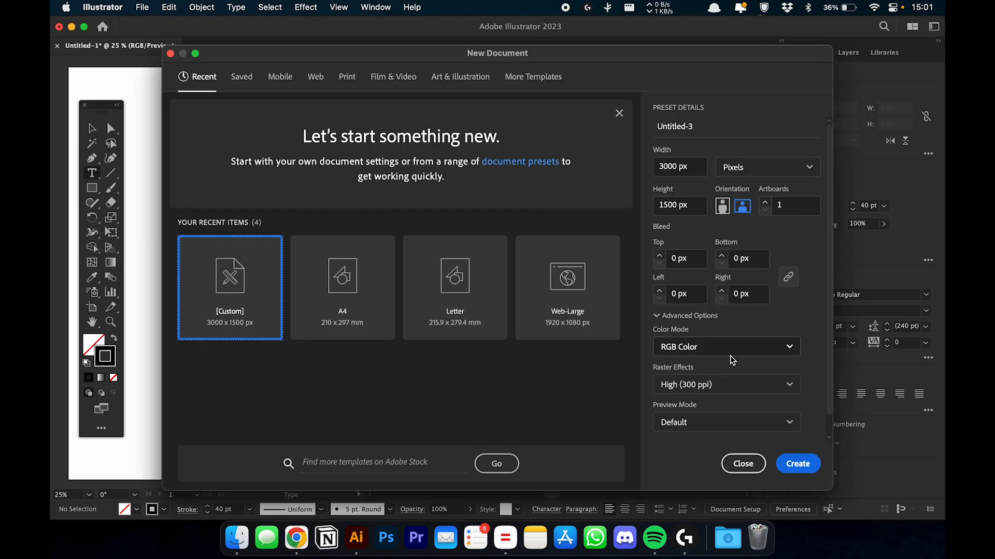
left_click(743, 464)
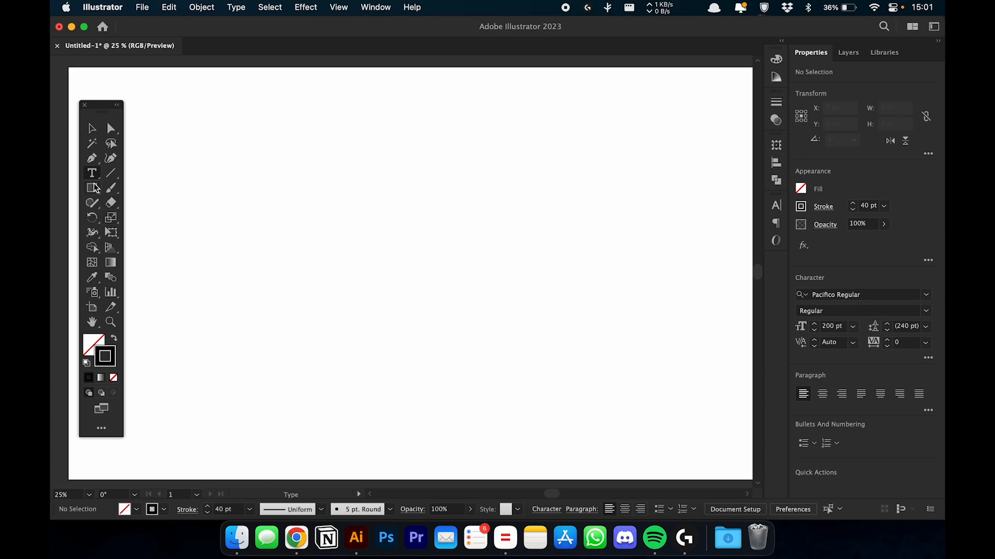
- Display the character settings and look through the list of available fonts
key("super+t")
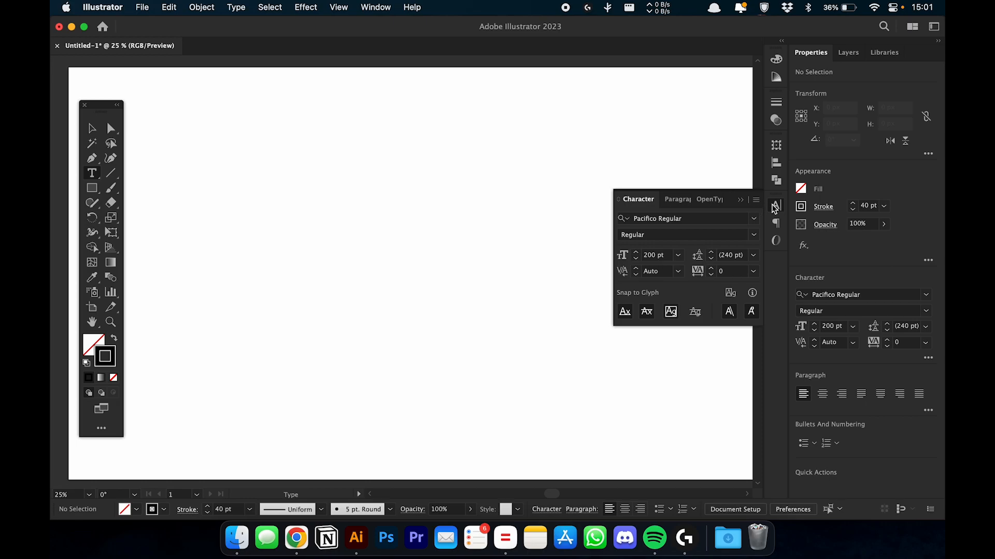
key("super+t")
key("super+t")
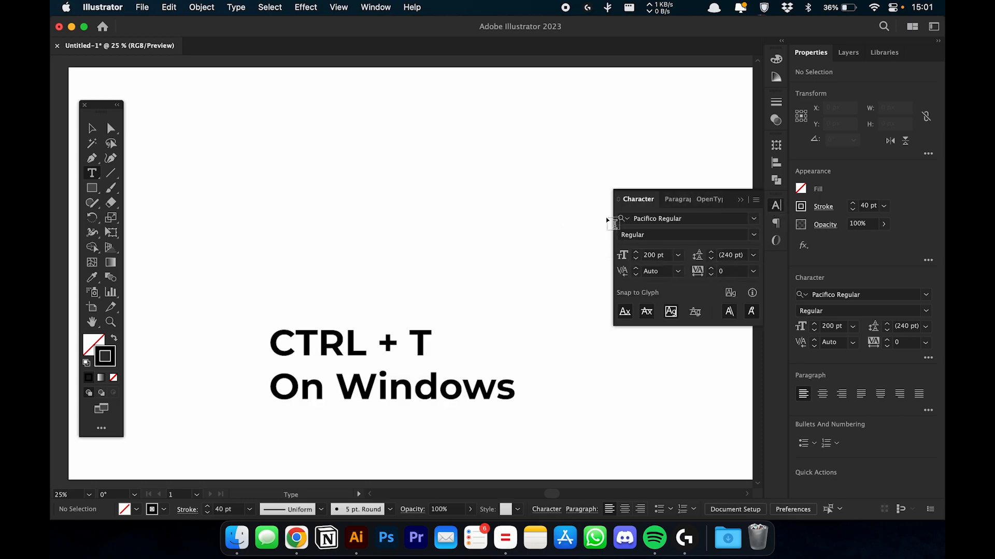
left_click(754, 220)
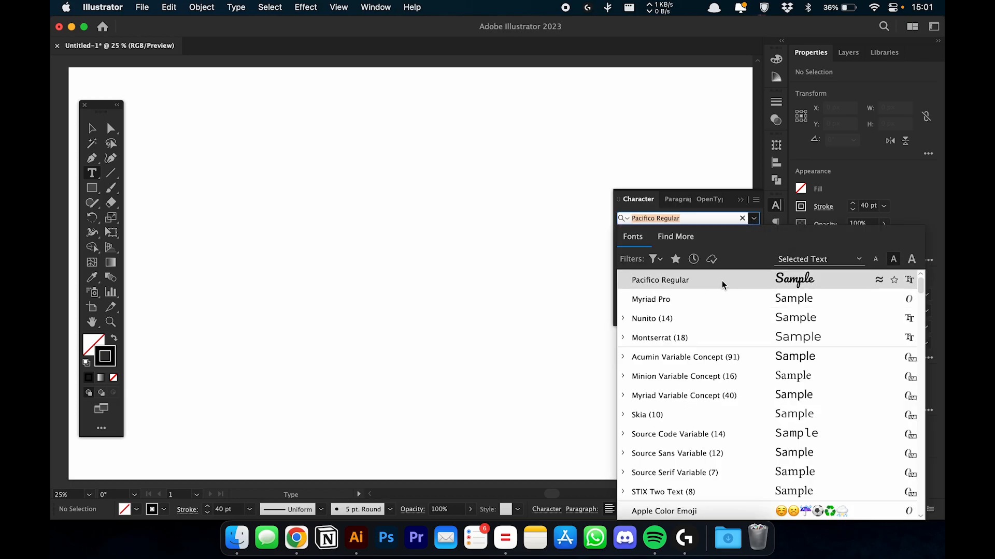
left_click(755, 220)
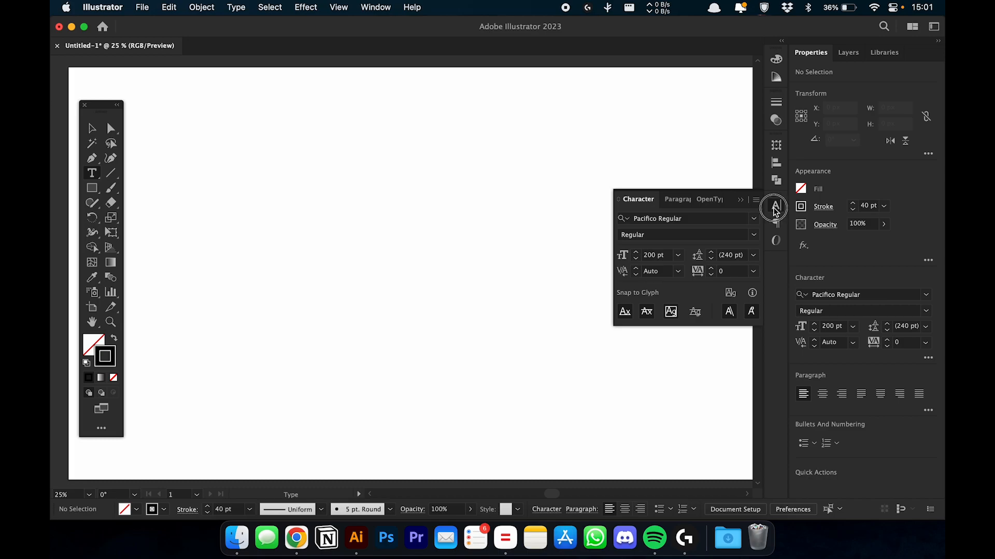
left_click(773, 208)
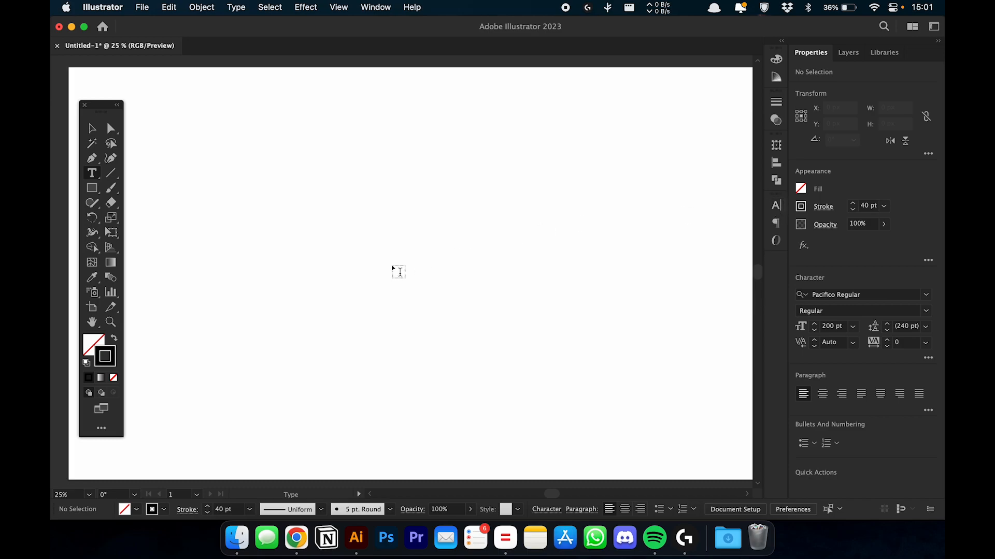
- Add the text "Smiley" in Pacifico Regular at 200 pt near the middle of the artboard
left_click(364, 258)
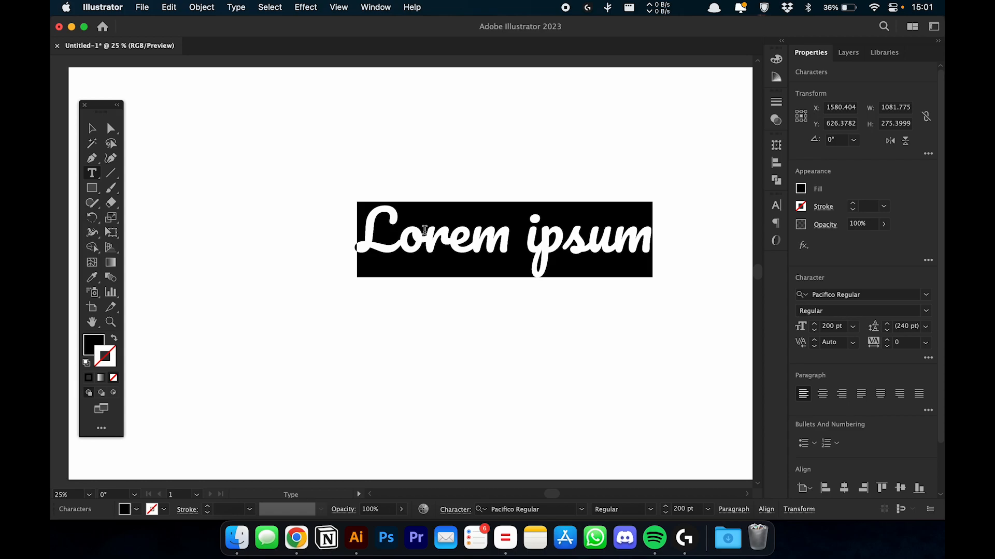
type("Smiley")
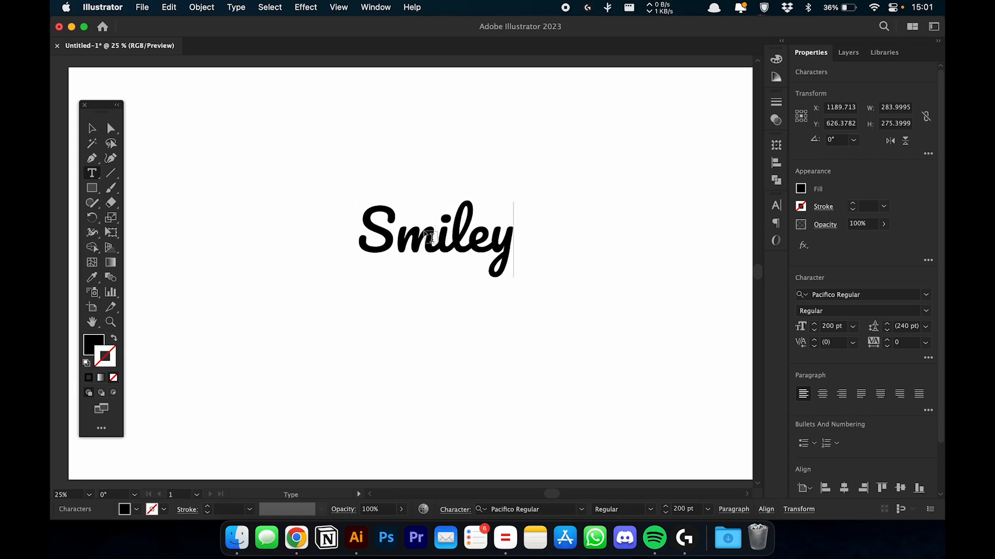
left_click(91, 129)
left_click_drag(468, 241, 465, 271)
left_click(408, 177)
key("space")
left_click_drag(468, 213, 460, 211)
key("space")
mouse_move(442, 265)
left_mouse_down()
mouse_move(455, 265)
mouse_move(437, 258)
left_mouse_up()
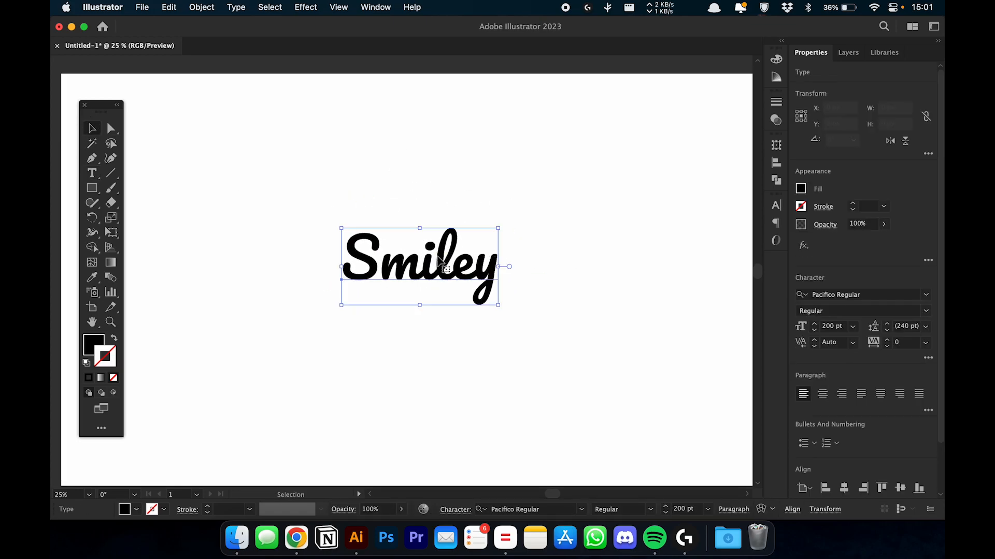
key("space")
left_click_drag(427, 224, 428, 255)
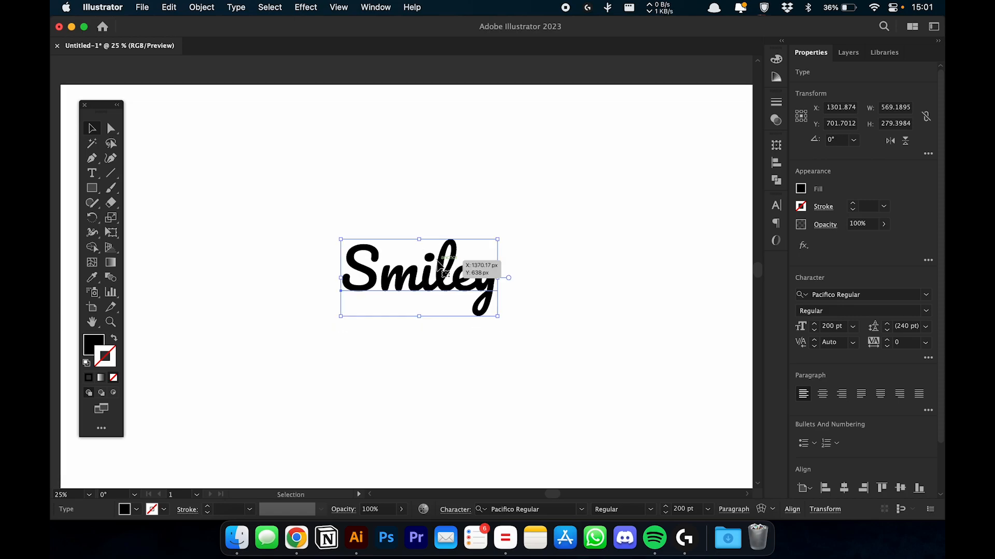
- Select the Smiley text and start an Arc warp effect on it with the preview visible
left_click(373, 125)
left_click_drag(383, 162, 581, 358)
left_click(263, 154)
left_click_drag(311, 196, 526, 344)
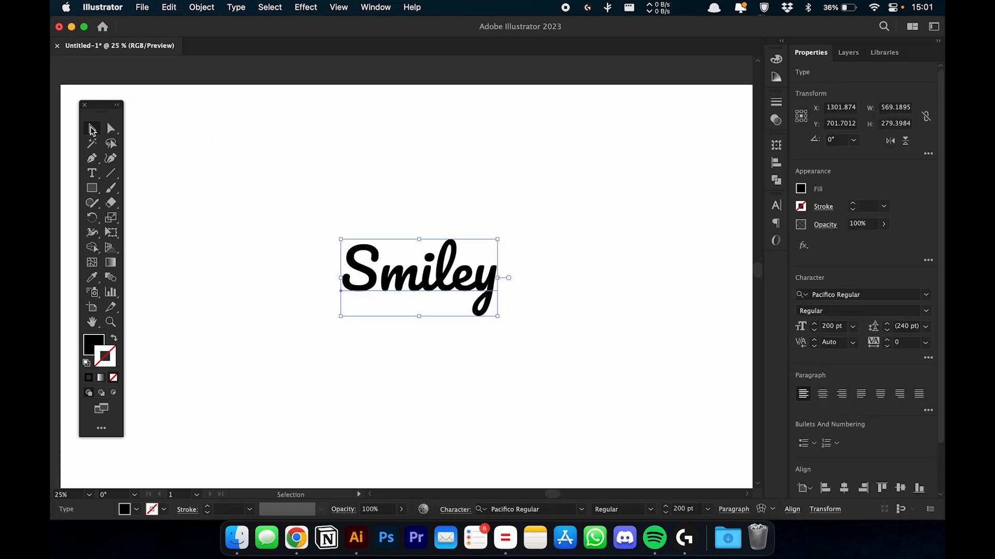
left_click(356, 155)
left_click_drag(328, 204, 580, 370)
left_click(313, 12)
mouse_move(353, 219)
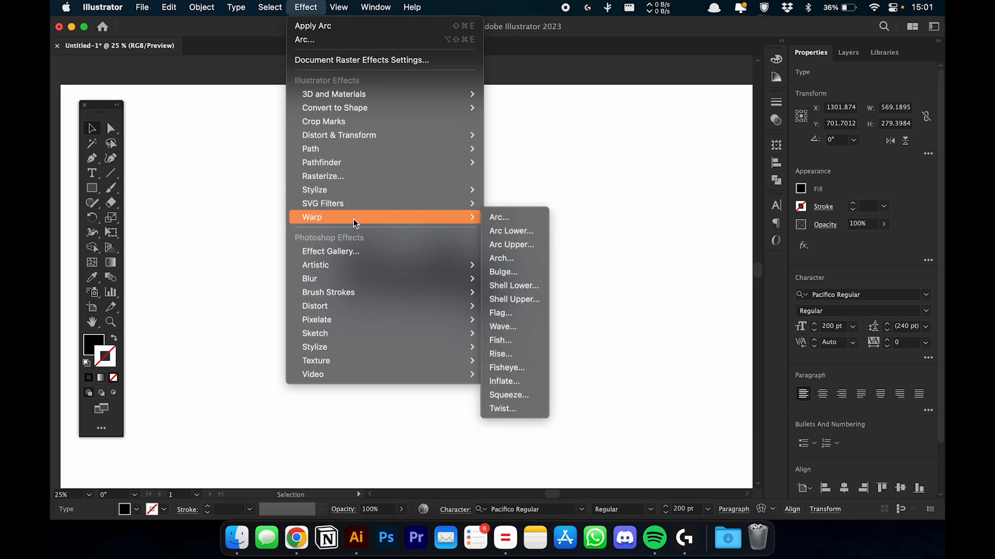
left_click(520, 217)
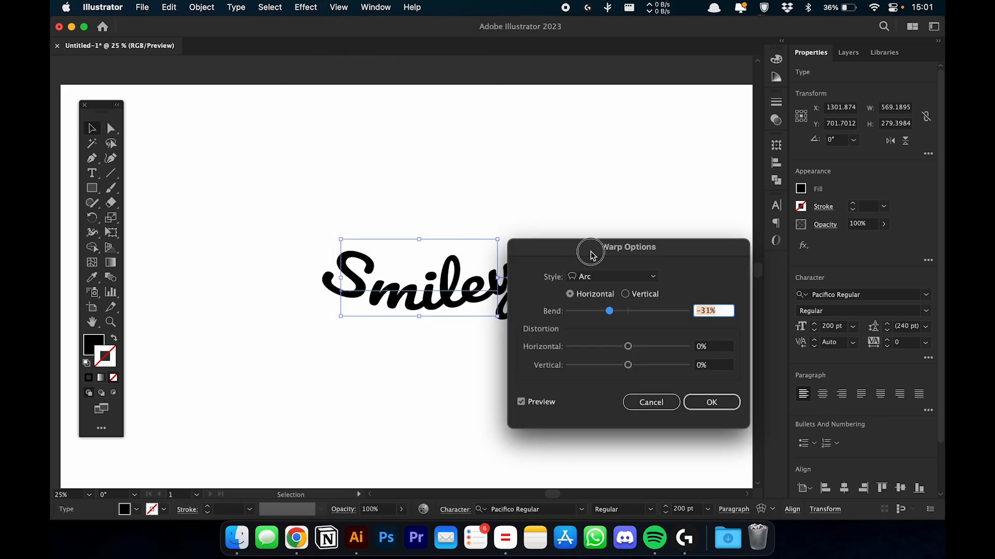
left_click_drag(591, 254, 642, 234)
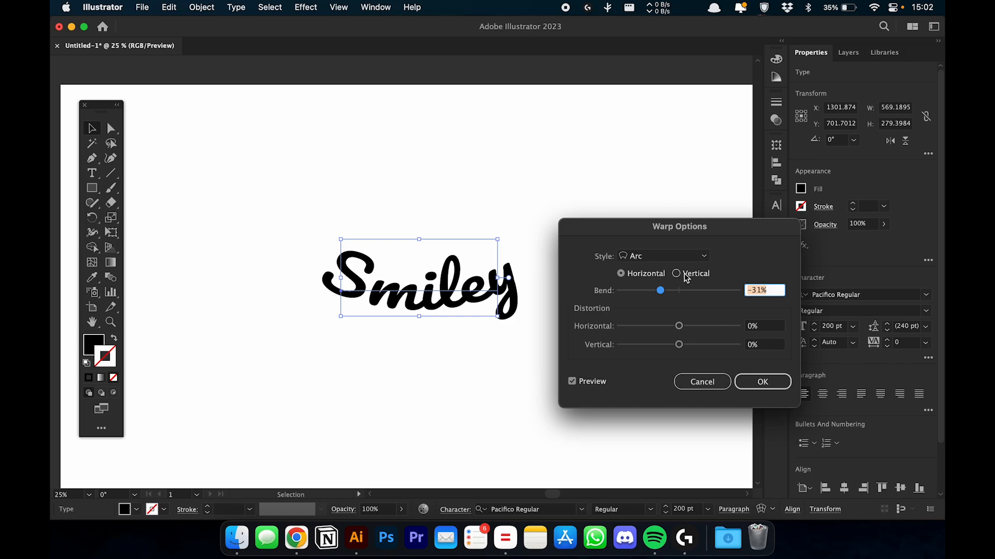
- Keep the horizontal Arc style, set its bend to -46% and apply the warp to the Smiley text
left_click(680, 253)
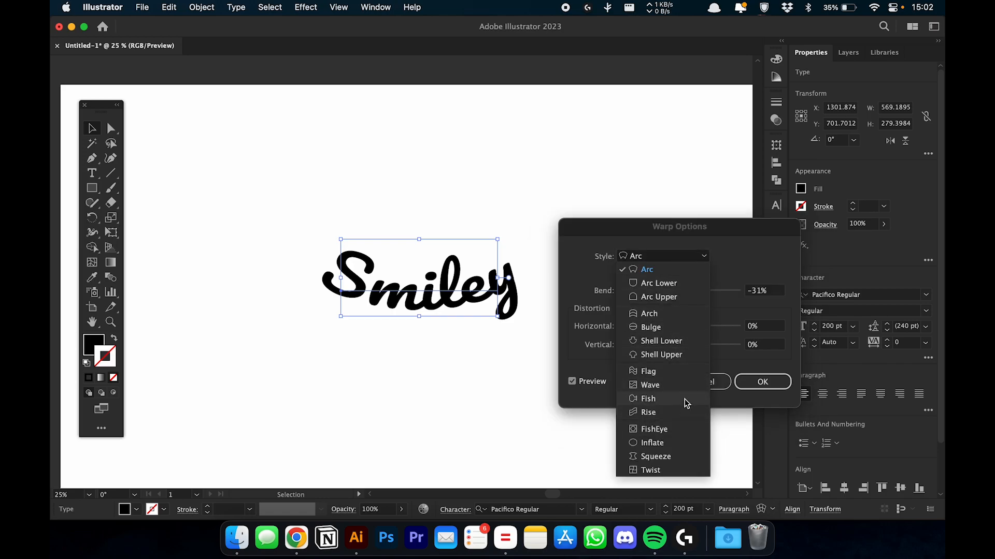
left_click(690, 432)
mouse_move(663, 295)
left_mouse_down()
mouse_move(712, 299)
mouse_move(659, 300)
left_mouse_up()
left_click(674, 255)
left_click(671, 206)
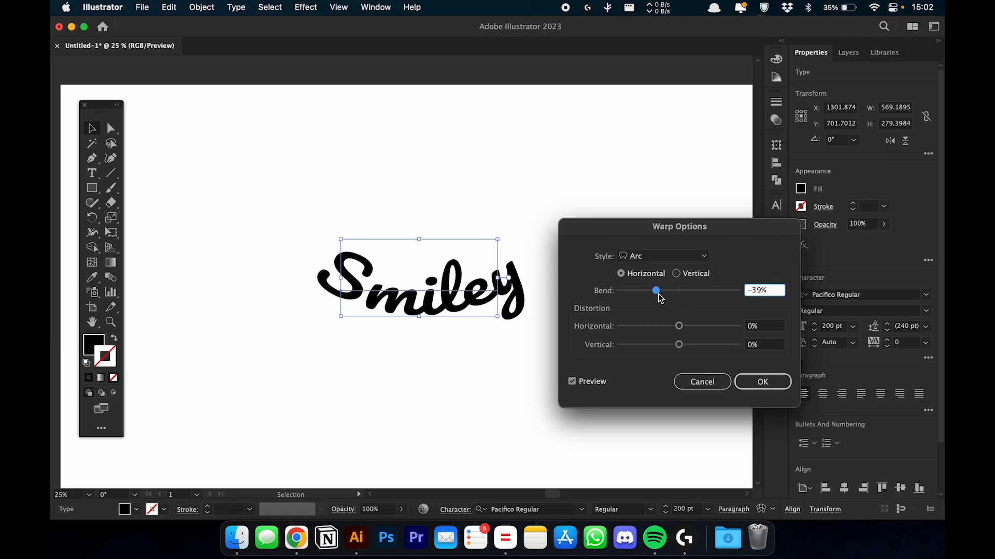
mouse_move(641, 228)
left_mouse_down()
mouse_move(638, 207)
mouse_move(649, 211)
left_mouse_up()
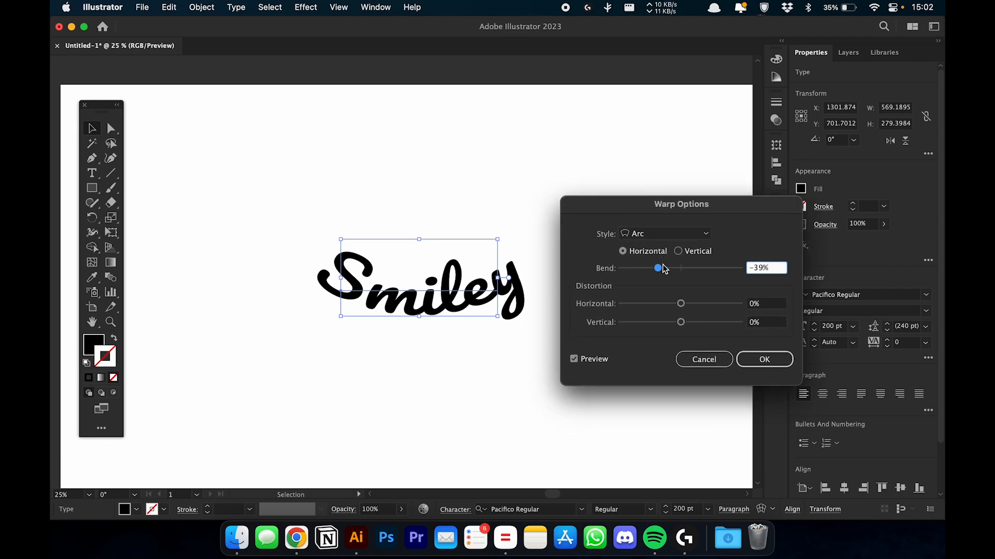
left_click_drag(661, 272, 656, 273)
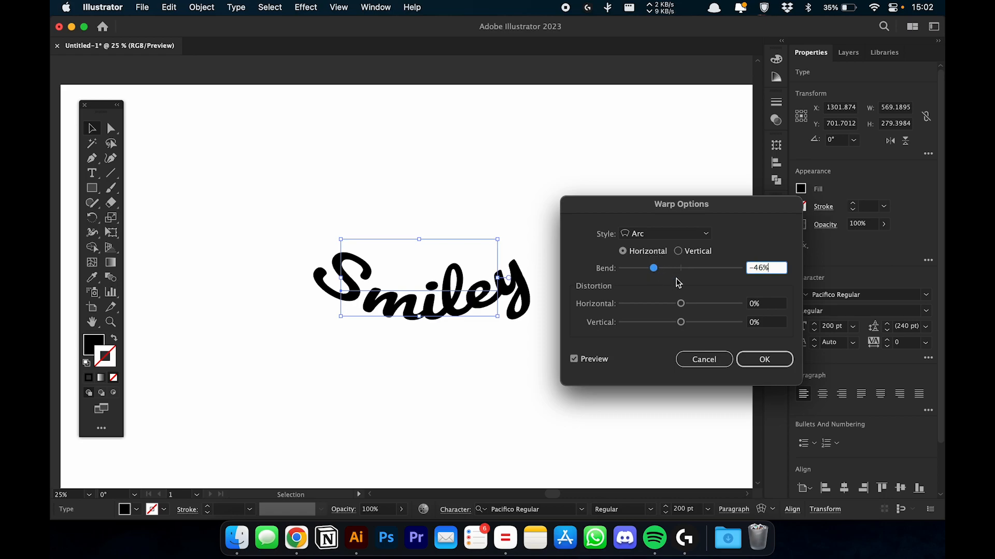
left_click_drag(668, 204, 672, 203)
left_click(771, 363)
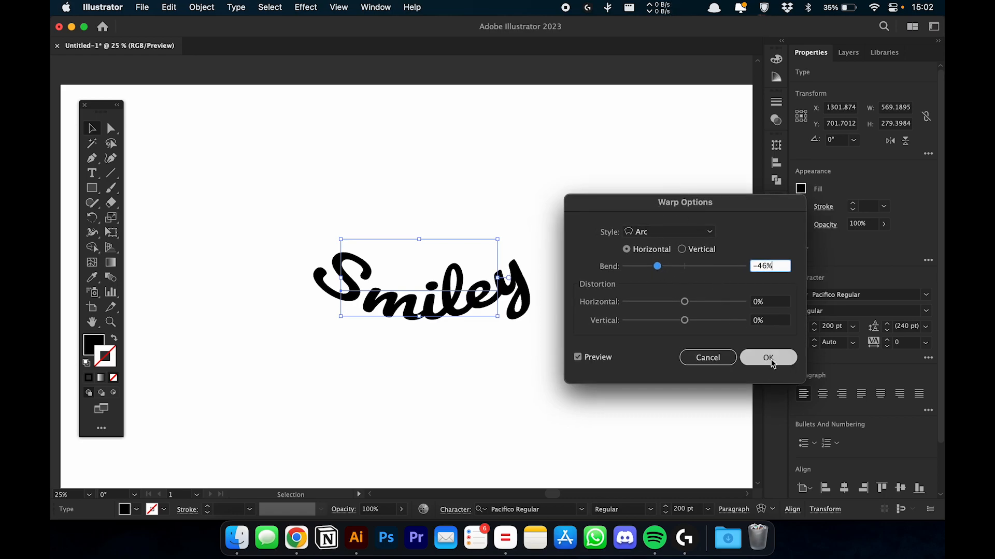
- Expand the appearance of the warped Smiley text into a group of vector outlines
left_click(613, 257)
left_click_drag(589, 266, 608, 244)
key("super+equal")
key("super+minus")
key("super+equal")
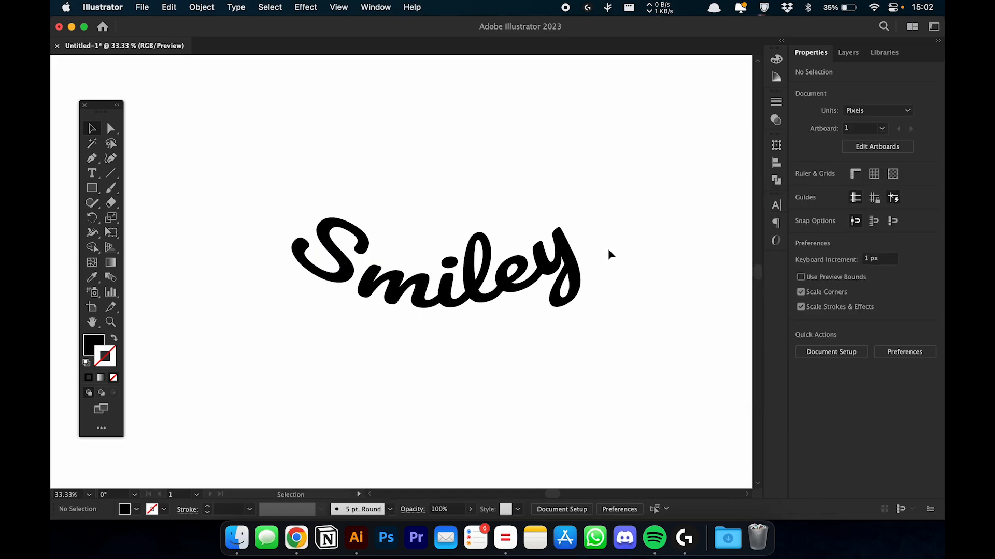
left_click(521, 288)
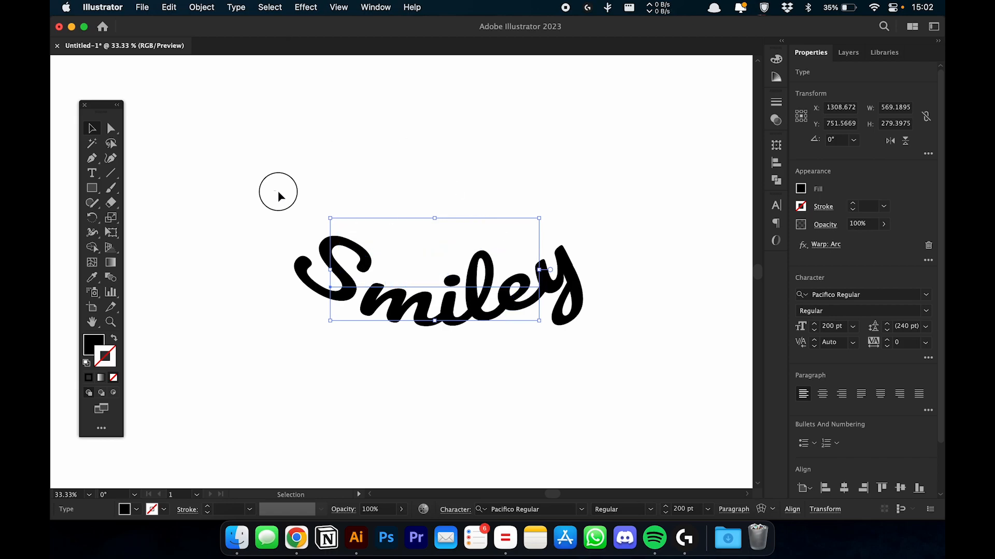
left_click(667, 412)
left_click(204, 8)
left_click(240, 190)
left_click(363, 206)
left_click(392, 273)
left_click(448, 204)
left_click_drag(261, 211, 641, 354)
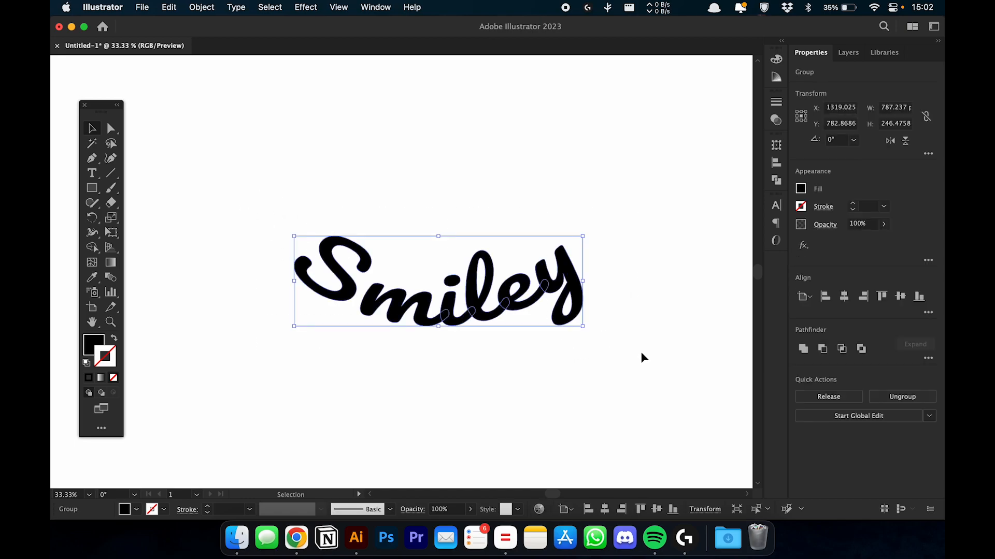
- Draw a smile-shaped curve about 932 px wide with the Pen tool and place it slightly lower beneath the word
left_click(93, 162)
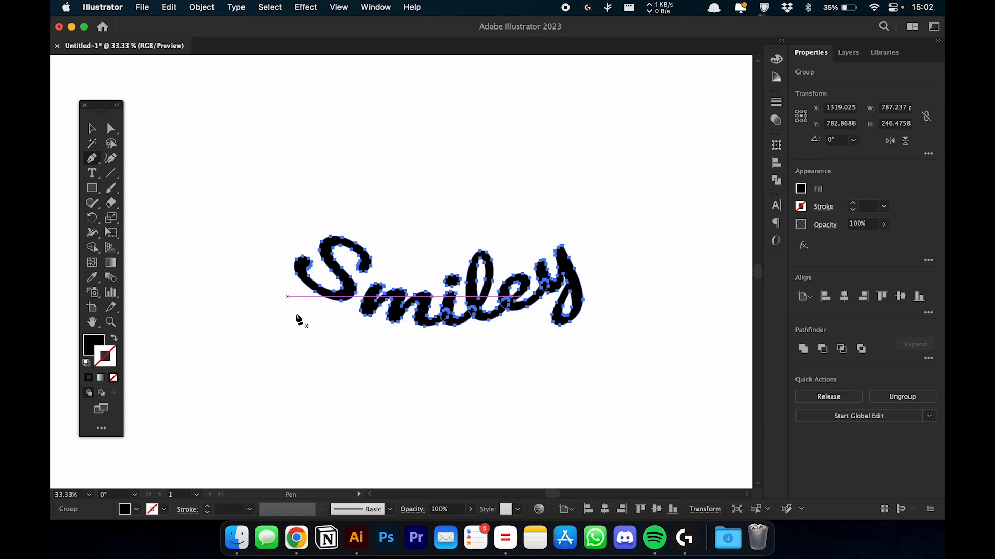
left_click(271, 287)
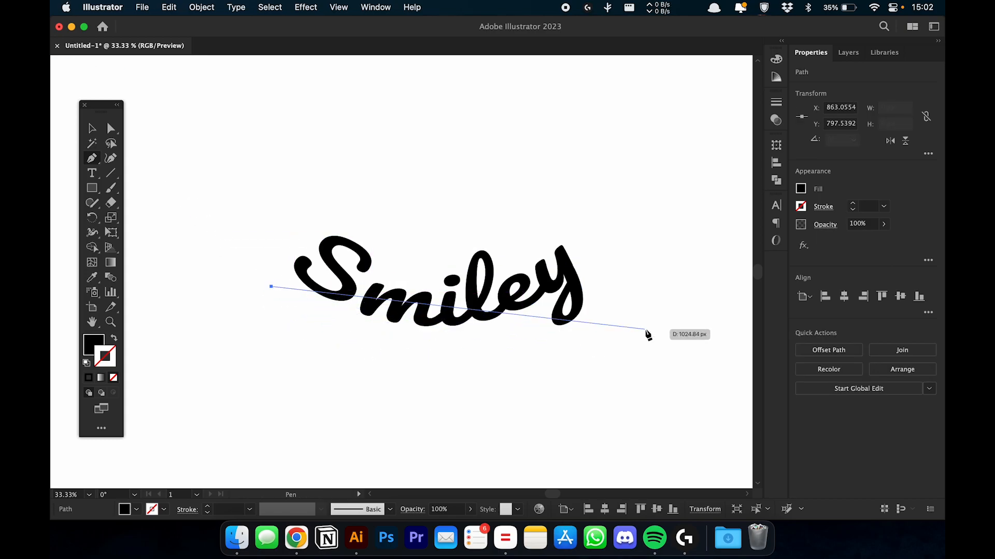
left_click_drag(613, 291, 677, 131)
key("v")
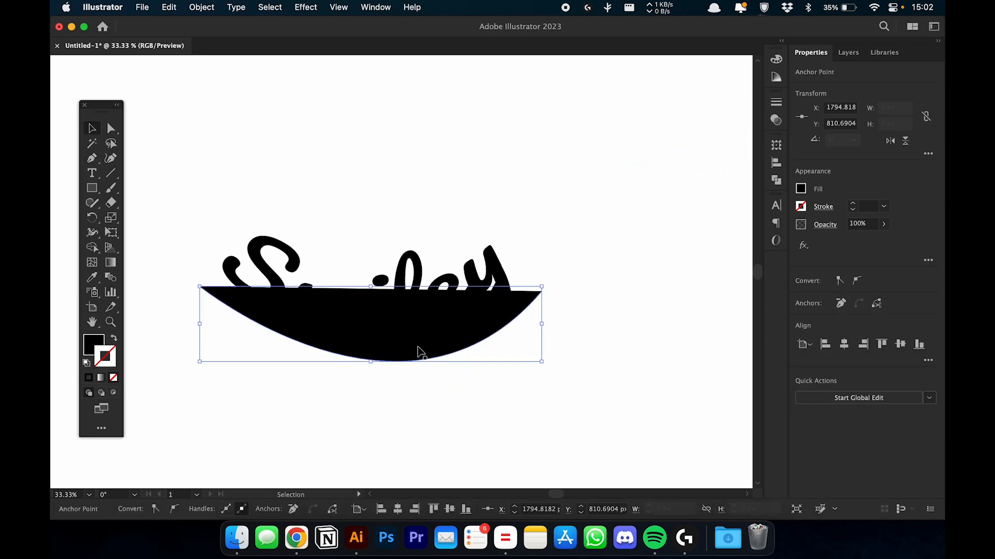
left_click_drag(419, 347, 417, 358)
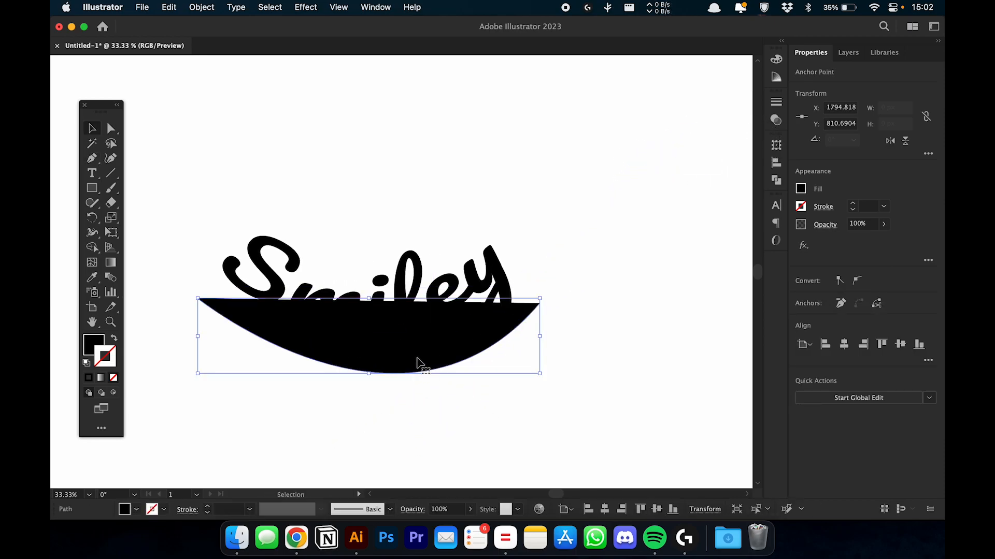
- Swap the curve's fill and stroke, then give it a 35 pt stroke weight with round caps
left_click(114, 339)
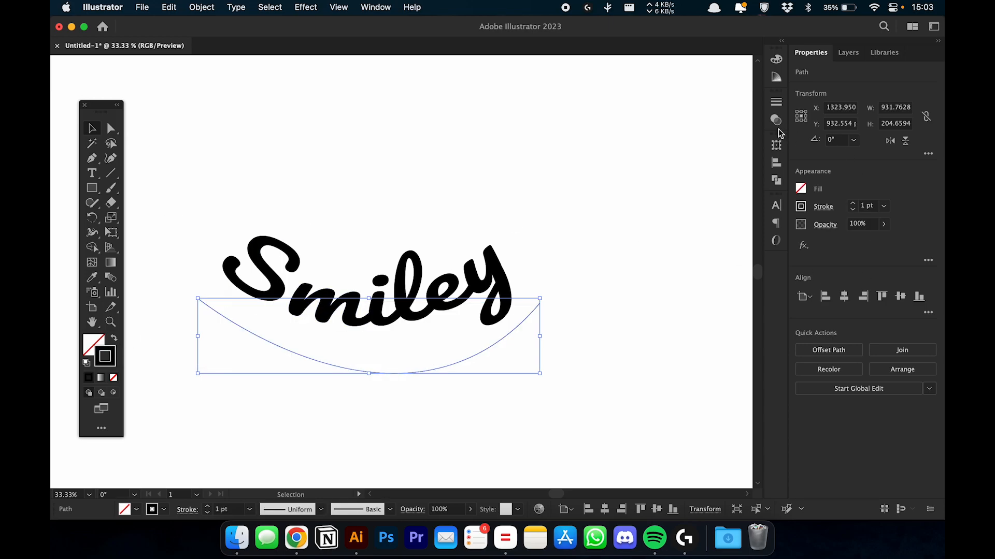
left_click(777, 102)
left_click(694, 115)
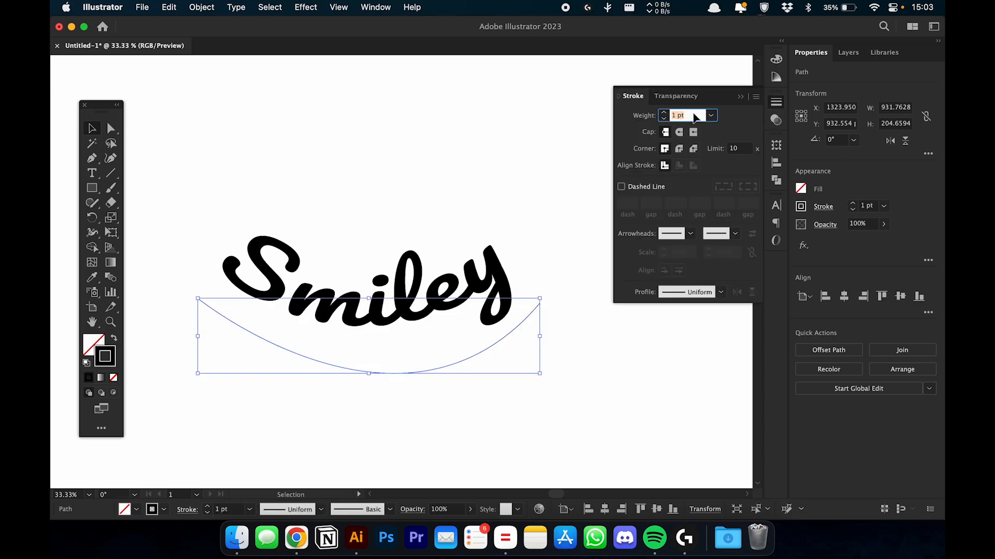
type("30")
key("Return")
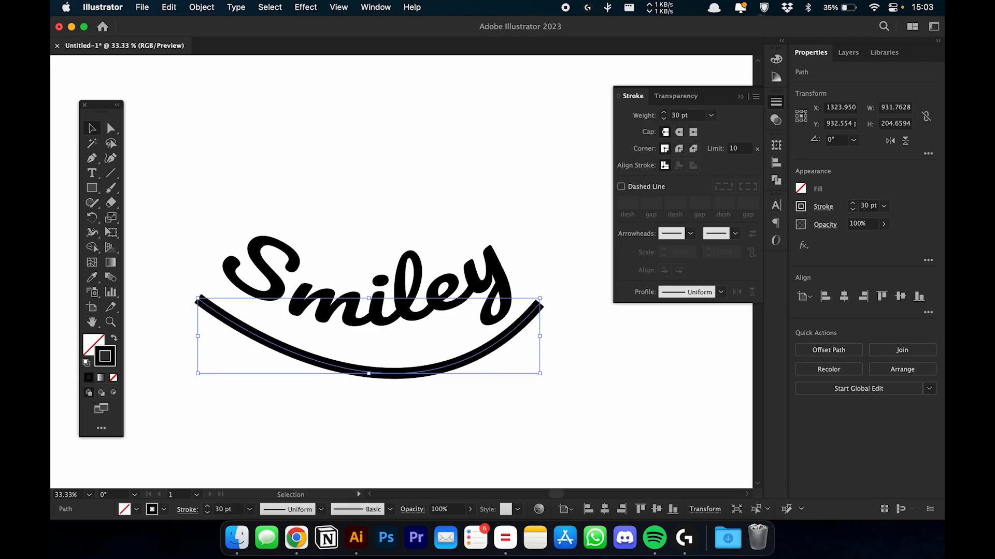
type("35")
key("Return")
left_click(679, 132)
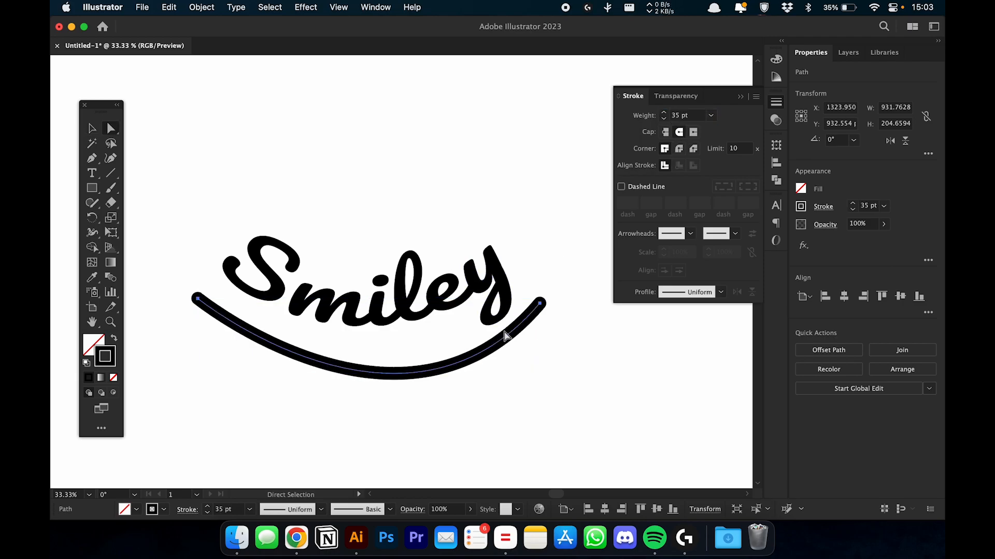
- Reshape the smile curve by moving both end points and the curve handle so it sits evenly under the word
key("a")
left_click_drag(539, 302, 548, 309)
left_click_drag(413, 468, 377, 458)
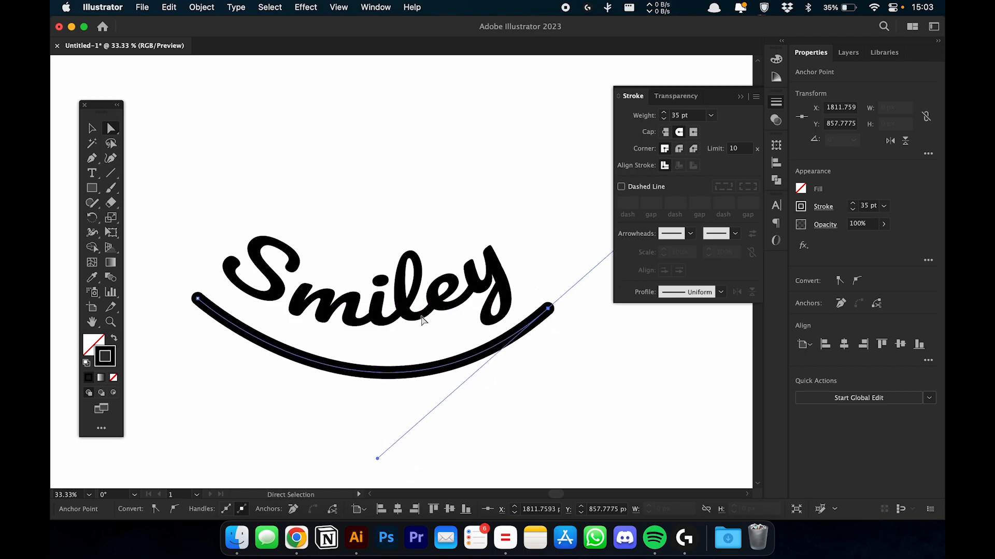
left_click_drag(433, 398, 494, 393)
left_click_drag(261, 293, 268, 305)
left_click(414, 259)
left_click(571, 341)
left_click_drag(610, 304, 599, 312)
- Reposition the smile curve below the word and target its right end point with the Width tool
key("v")
left_click(241, 206)
left_click(549, 290)
left_click_drag(470, 374, 506, 364)
key("a")
left_click(527, 383)
left_click(544, 370)
left_click(601, 309)
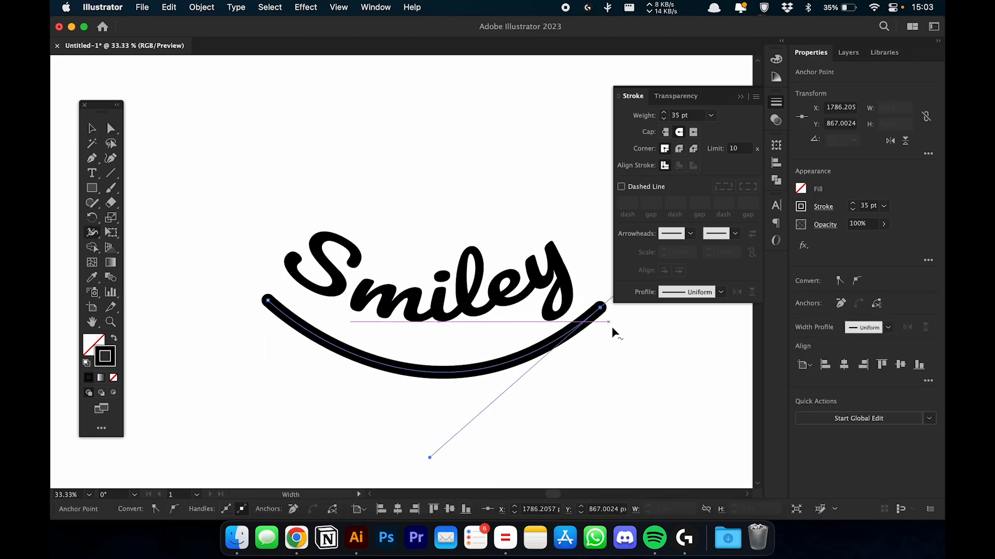
left_click(609, 321)
- Flatten the smile curve by adjusting its end points and handle to follow the word's baseline more closely
key("super+minus")
left_click(532, 324)
left_click_drag(301, 300, 291, 304)
key("v")
left_click_drag(522, 331, 469, 335)
key("a")
left_click_drag(238, 307, 240, 260)
left_click_drag(371, 422, 368, 383)
left_click_drag(240, 260, 263, 252)
left_click(535, 346)
left_click_drag(534, 345, 542, 339)
- Cut the smile curve near the start of the S with the Scissors tool and delete the excess left piece
key("super+equal")
key("c")
left_click(289, 296)
key("a")
left_click_drag(220, 231, 271, 279)
key("Delete")
- Try to narrow the smile curve's stroke at its right end point to about 20 px with the Width tool
left_click(302, 306)
left_click(544, 347)
left_click(552, 336)
key("shift+w")
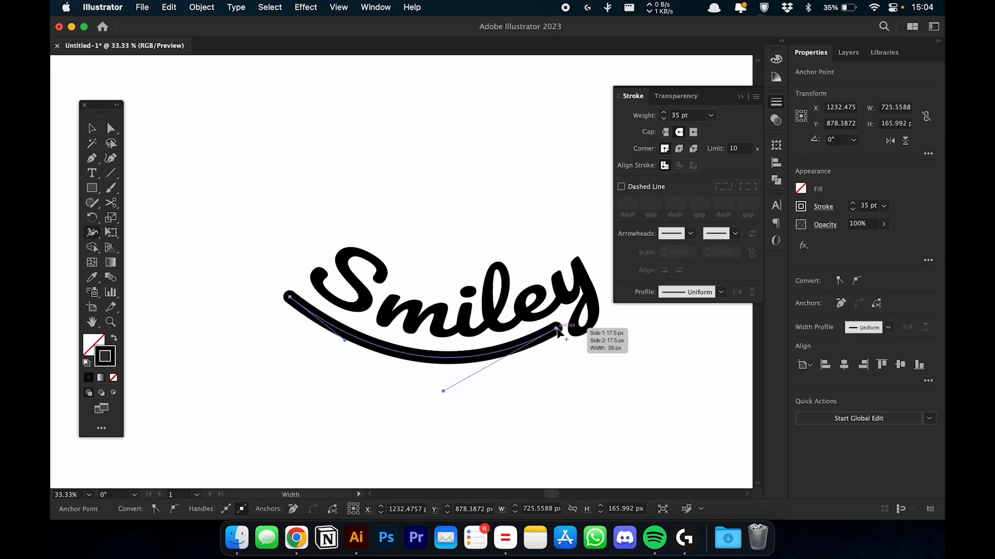
left_click_drag(558, 333, 557, 332)
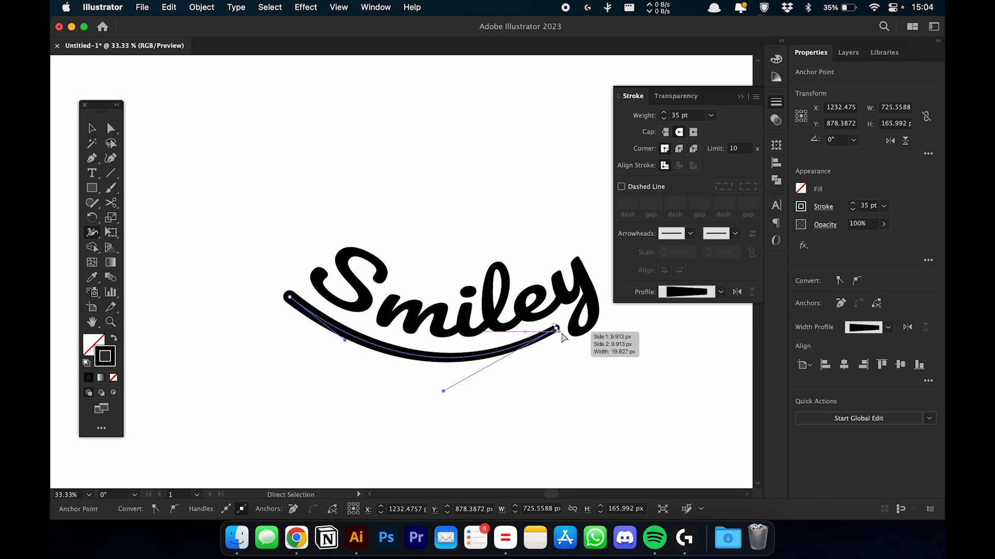
key("super+z")
- Taper the smile curve's stroke toward its right end point beside the y with the Width tool
key("a")
left_click(588, 356)
key("super+equal")
left_click_drag(595, 353, 495, 319)
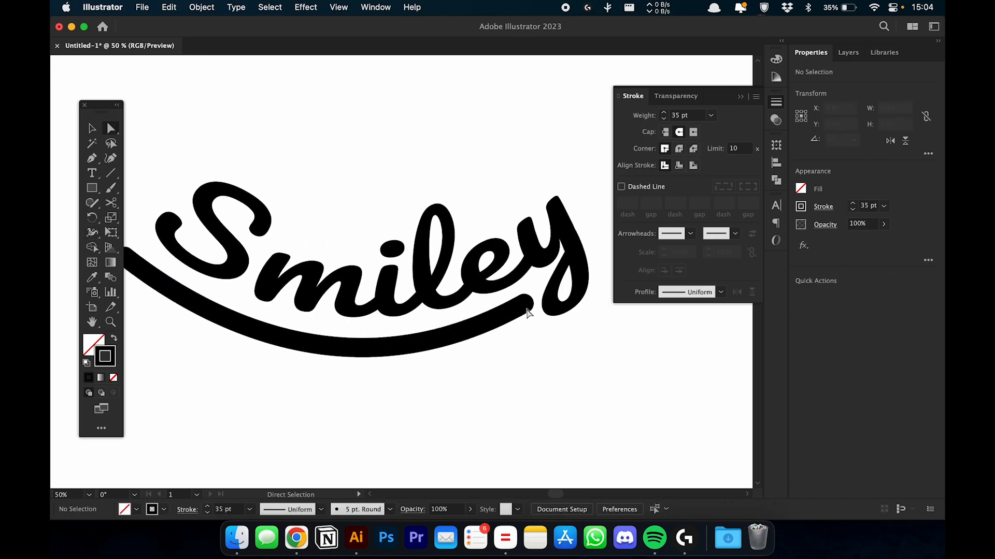
left_click(517, 296)
left_click(535, 323)
left_click(528, 305)
left_click(544, 333)
left_click(524, 303)
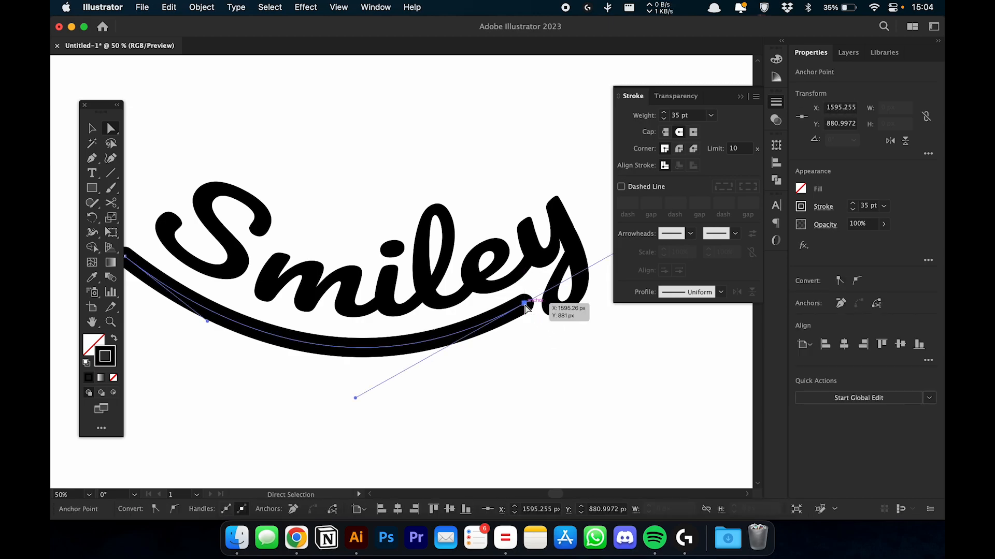
key("shift+w")
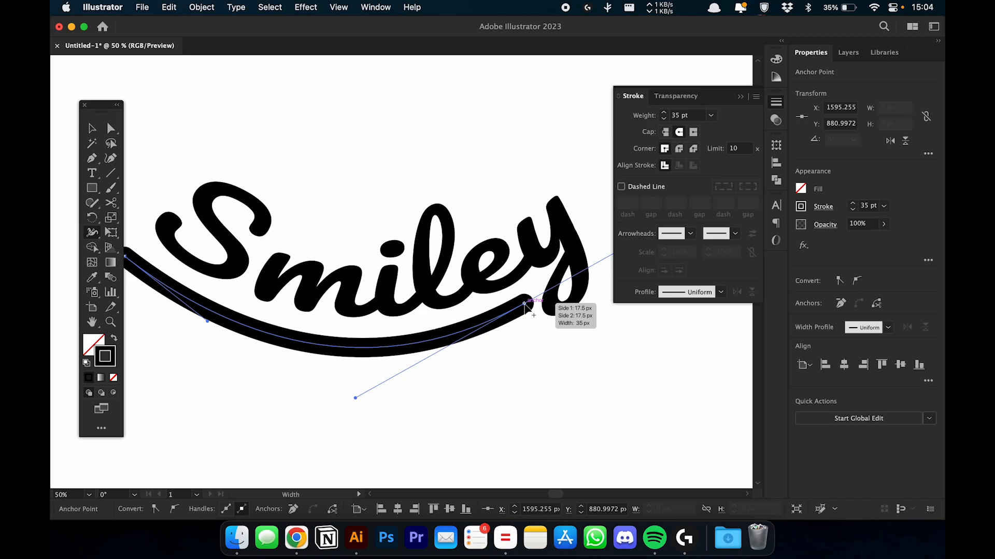
left_click_drag(526, 306, 524, 310)
key("super+shift+a")
key("a")
key("space")
key("super+minus")
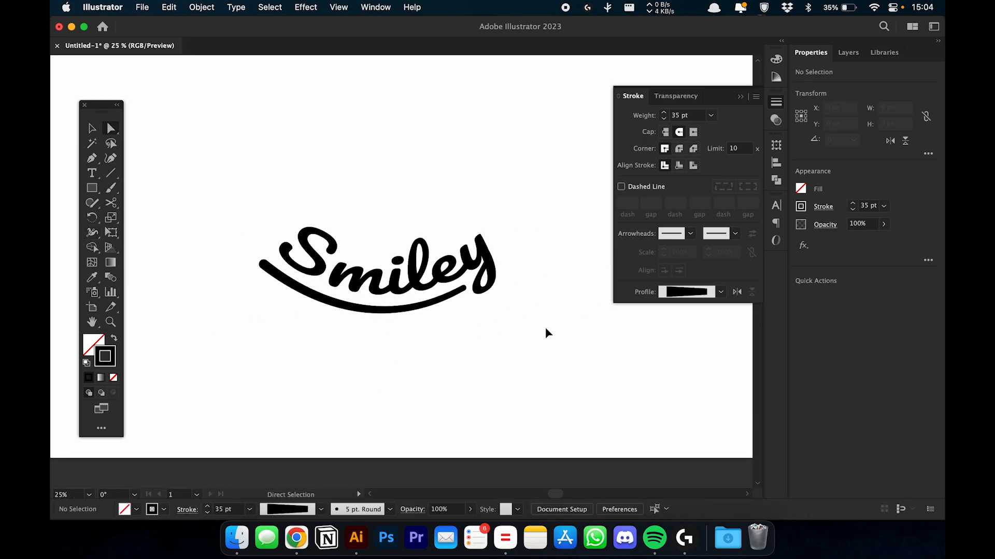
- Nudge the whole smile curve slightly upward, closer to the word
left_click(472, 330)
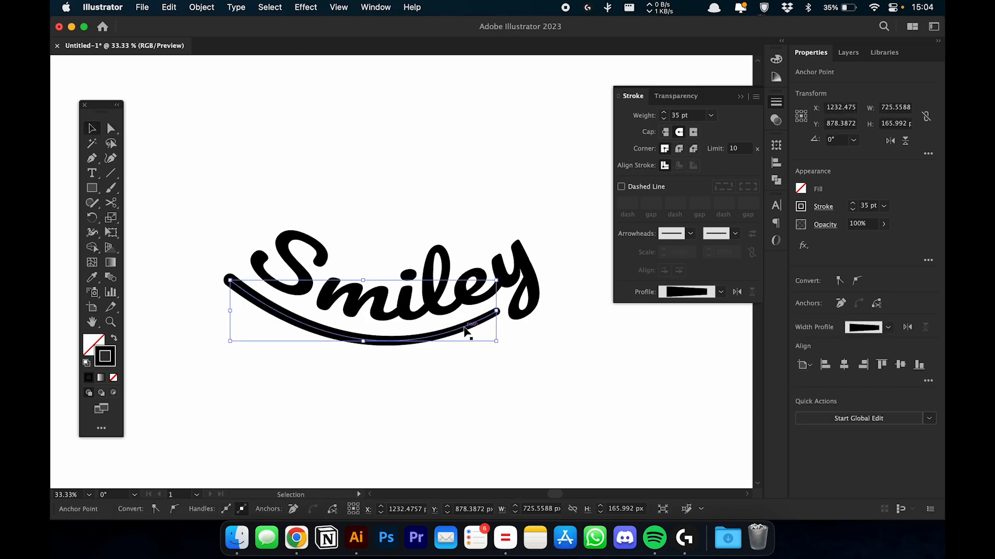
left_click_drag(467, 330, 467, 329)
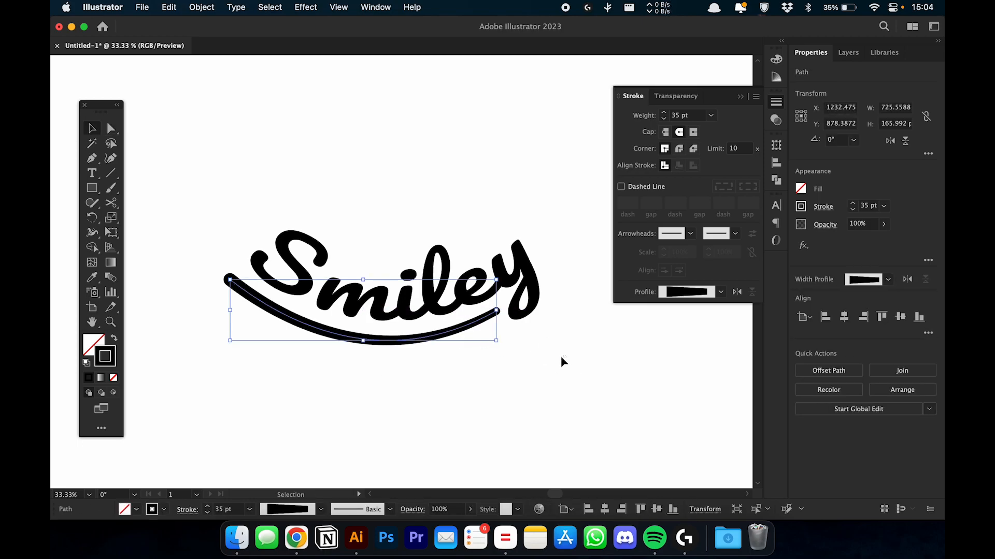
left_click(556, 351)
key("super+minus")
- Move the word and the smile curve together slightly up and to the right on the artboard
left_click_drag(250, 216, 607, 365)
left_click_drag(474, 288, 522, 282)
left_click(428, 207)
left_click_drag(280, 202, 654, 313)
- Shift the smile curve's left end slightly toward the S and raise its right-hand curve handle to make the arc shallower
key("Tab")
left_click(601, 311)
key("super+minus")
key("super+plus")
key("super+minus")
key("super+plus")
key("super+plus")
key("super+minus")
key("super+plus")
key("a")
left_click(310, 277)
left_click_drag(309, 277, 313, 275)
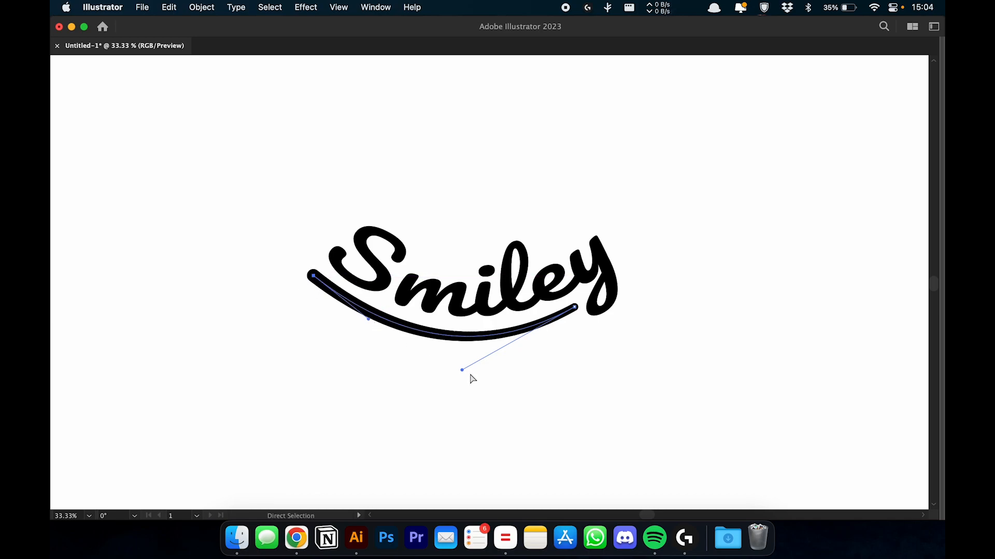
left_click_drag(463, 371, 461, 366)
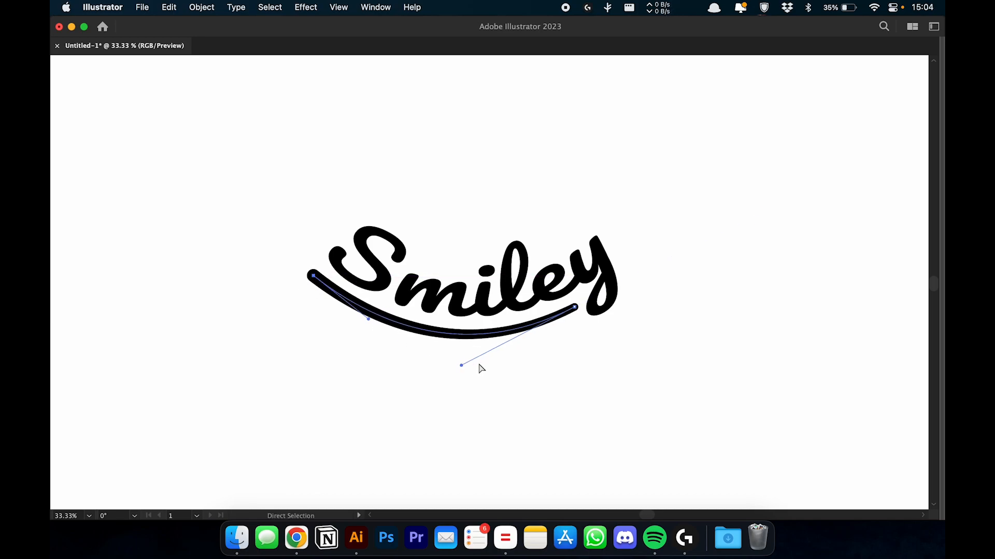
left_click(651, 372)
key("Tab")
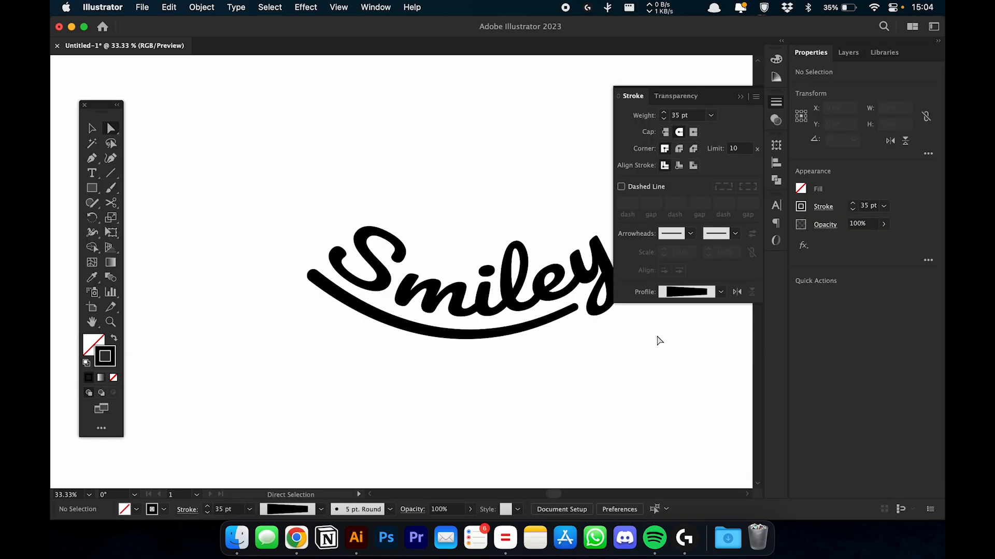
- Expand the appearance of the tapered smile stroke into a filled shape
left_click_drag(560, 368, 513, 368)
left_click(501, 324)
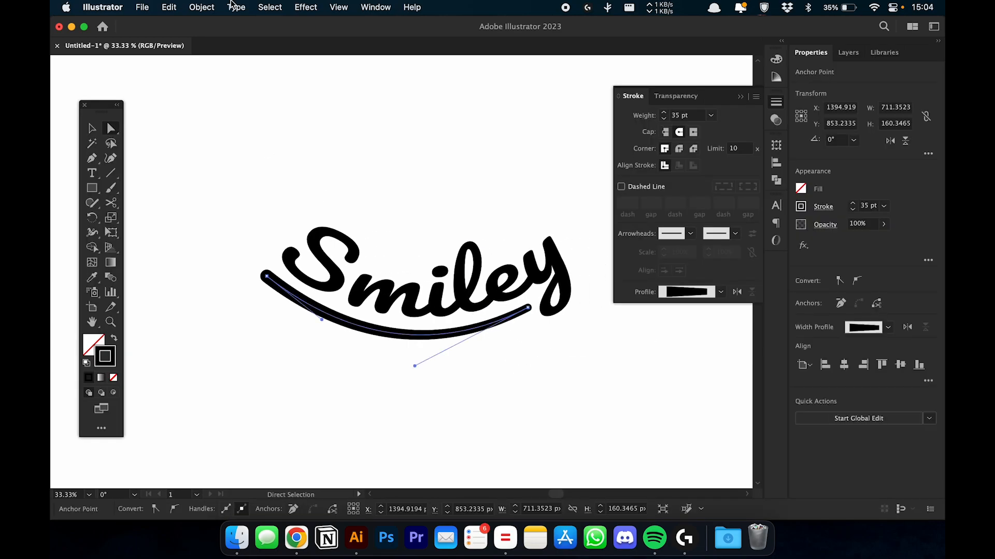
left_click(198, 8)
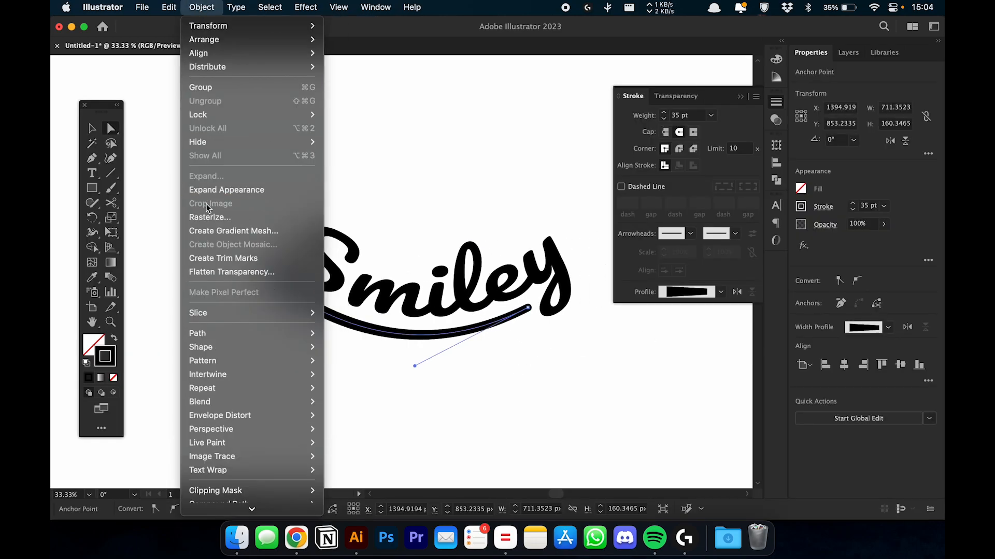
left_click(212, 190)
left_click(501, 355)
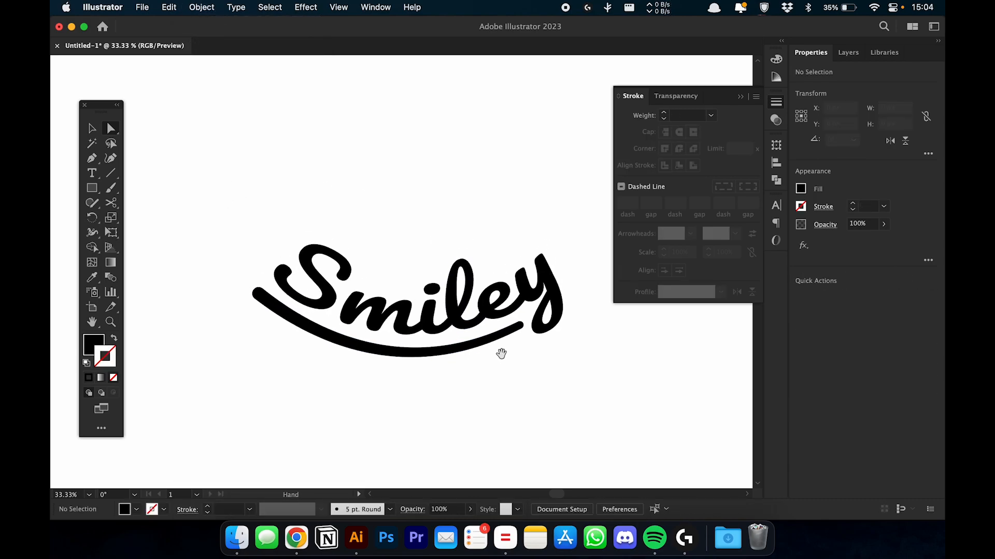
- Fill the whole wordmark and smile shape with yellow ffce00
left_click_drag(194, 196, 616, 393)
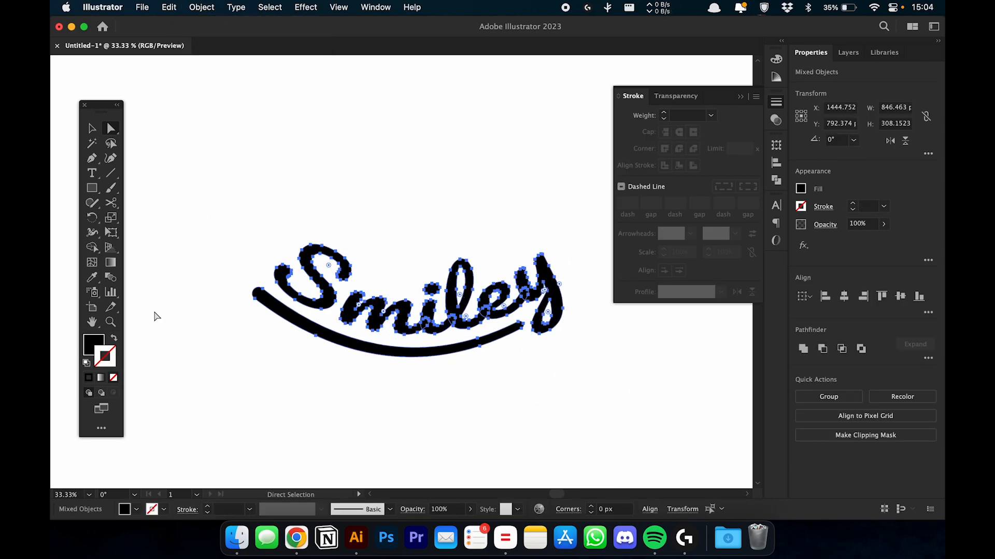
double_click(93, 343)
left_click_drag(507, 320, 514, 345)
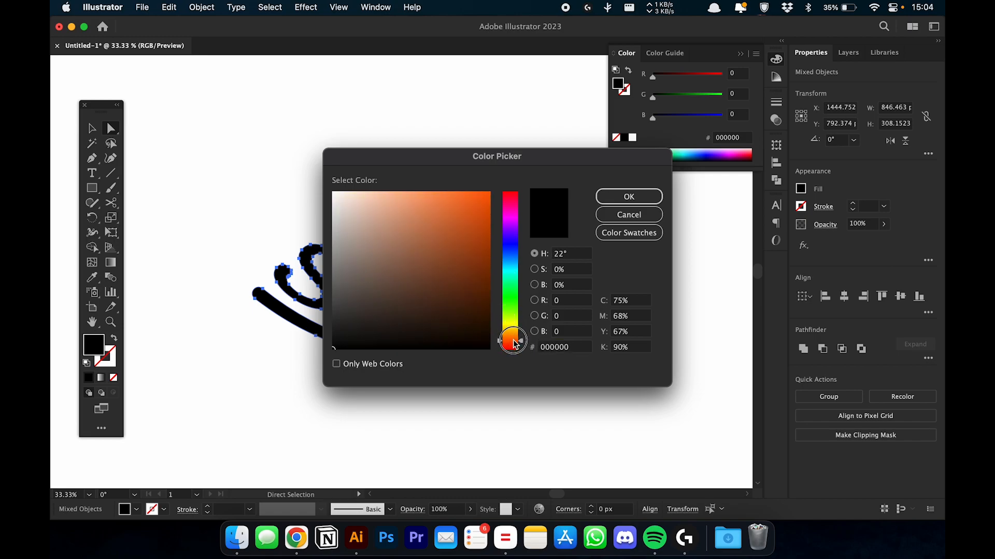
left_click_drag(477, 270, 490, 192)
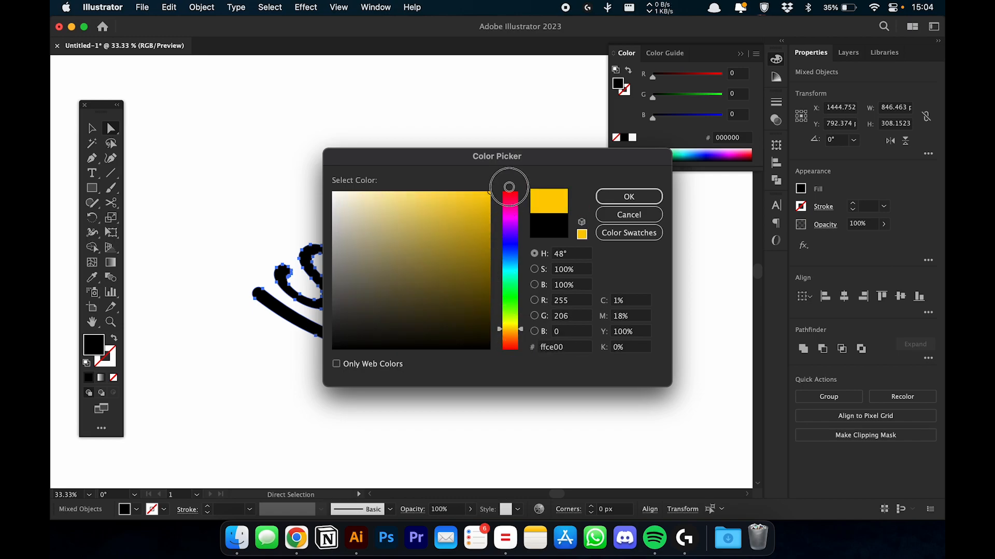
left_click(628, 196)
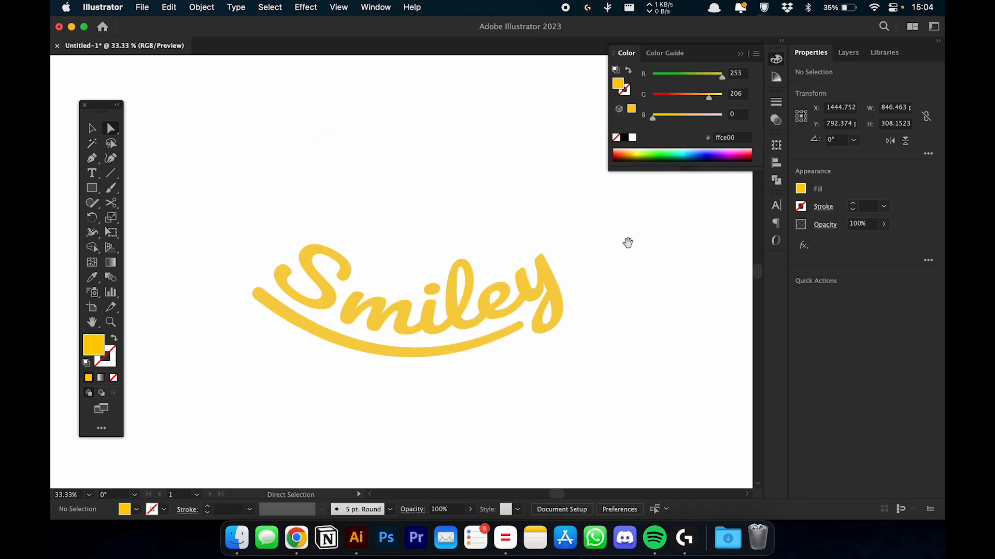
- Try green-to-blue hues as the fill of the wordmark and smile shape
left_click(262, 200)
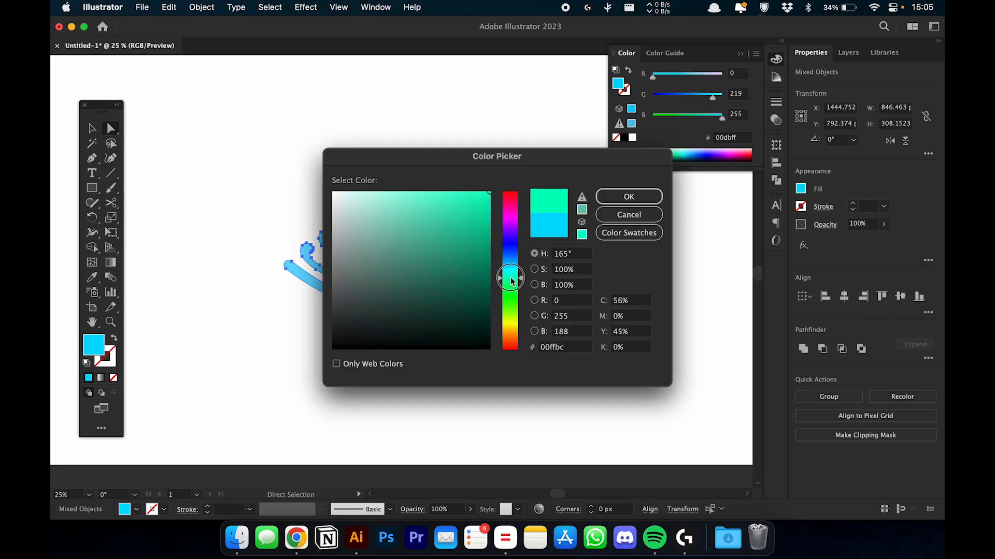
left_click_drag(506, 275, 510, 259)
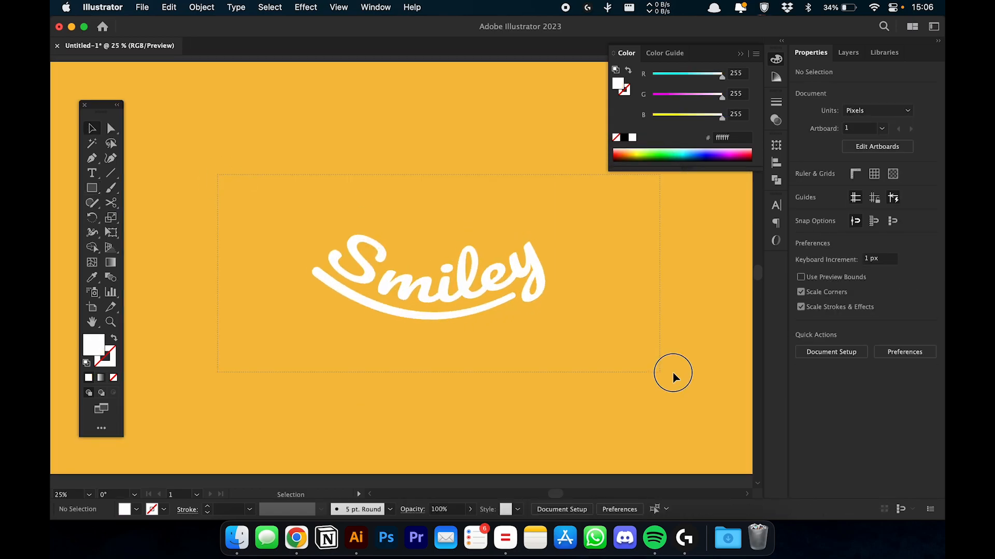
- Examine the white wordmark on its yellow background at different zoom levels and hide the color controls
left_click_drag(651, 346, 650, 344)
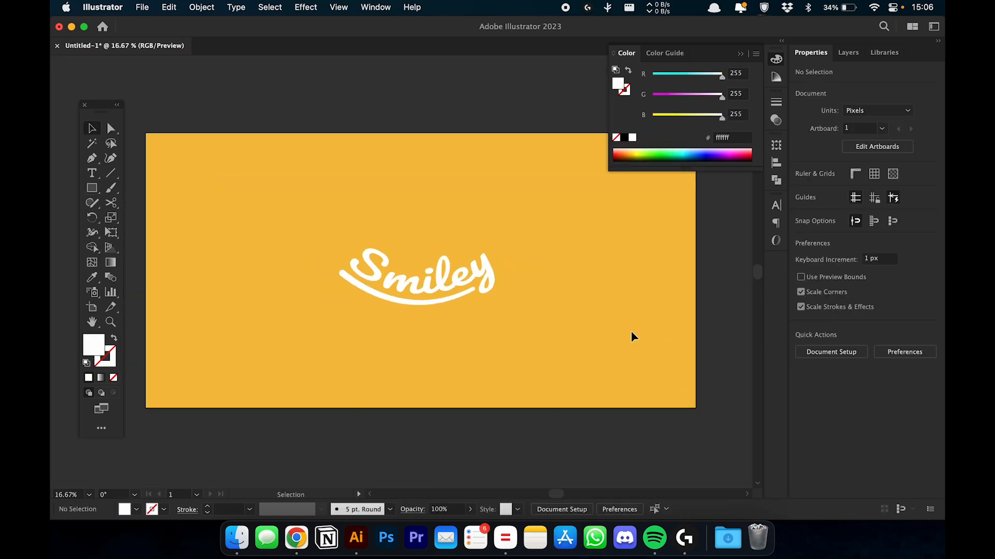
key("super+equal")
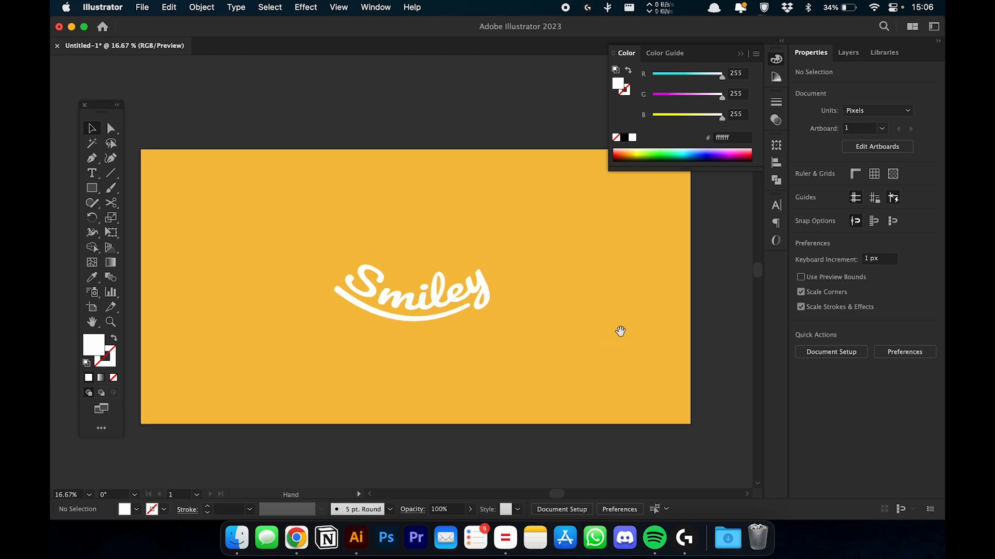
left_click_drag(624, 318, 622, 311)
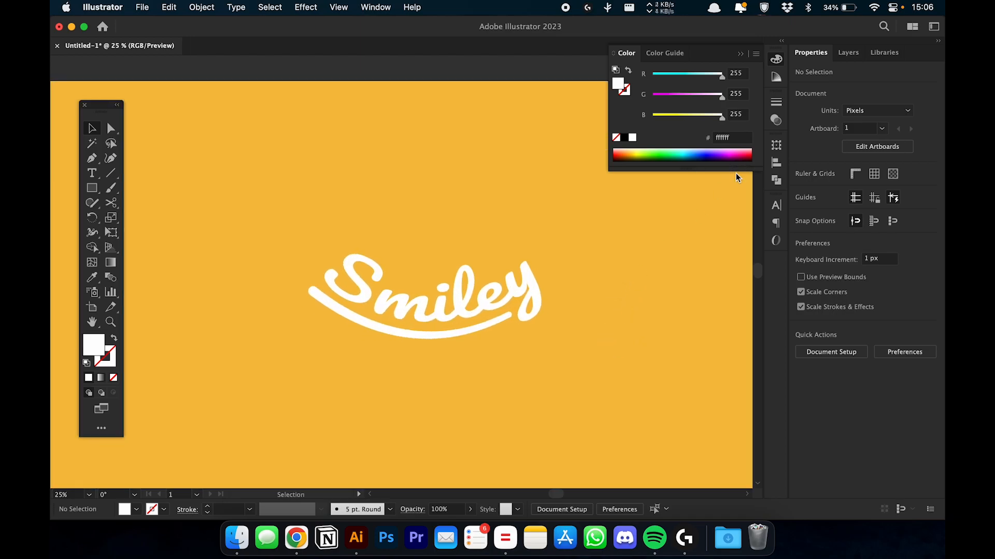
left_click(777, 59)
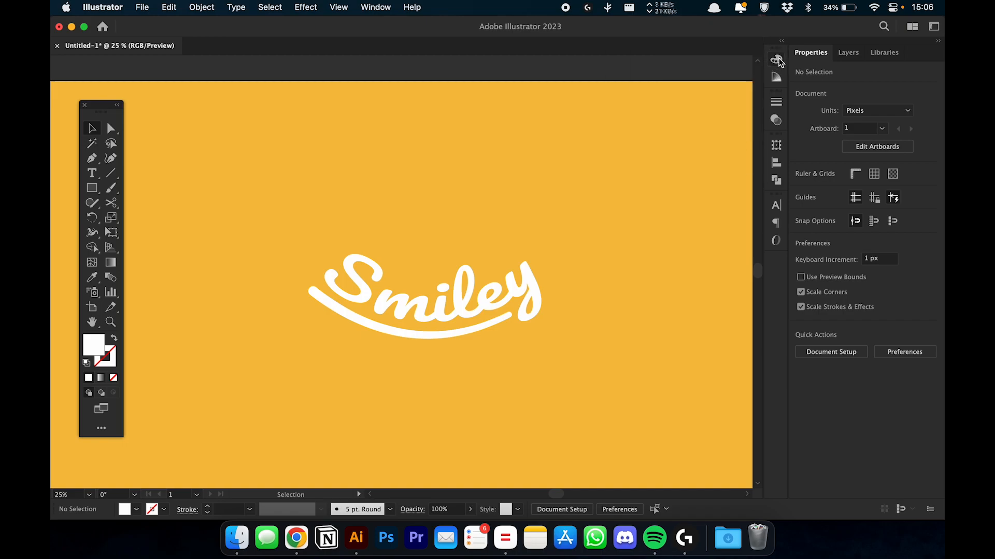